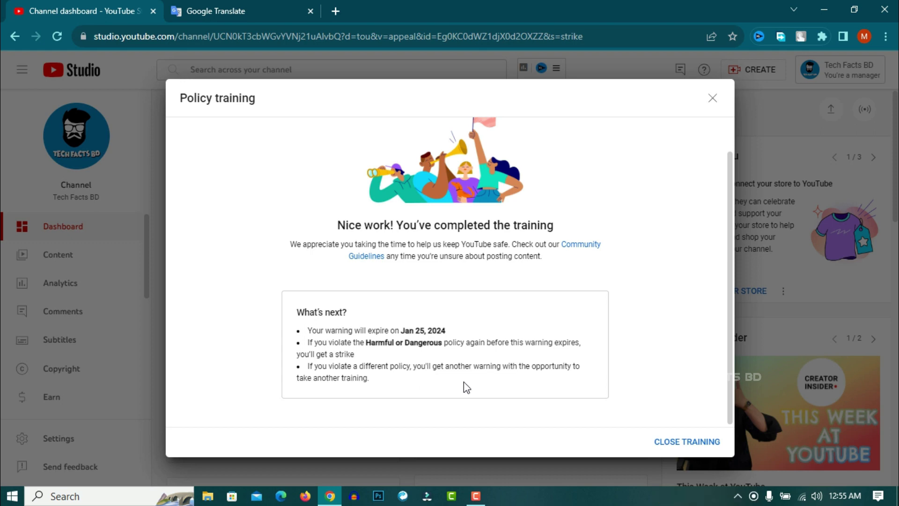
- Close the completed policy training and look over the options in the Take action stage
click(691, 444)
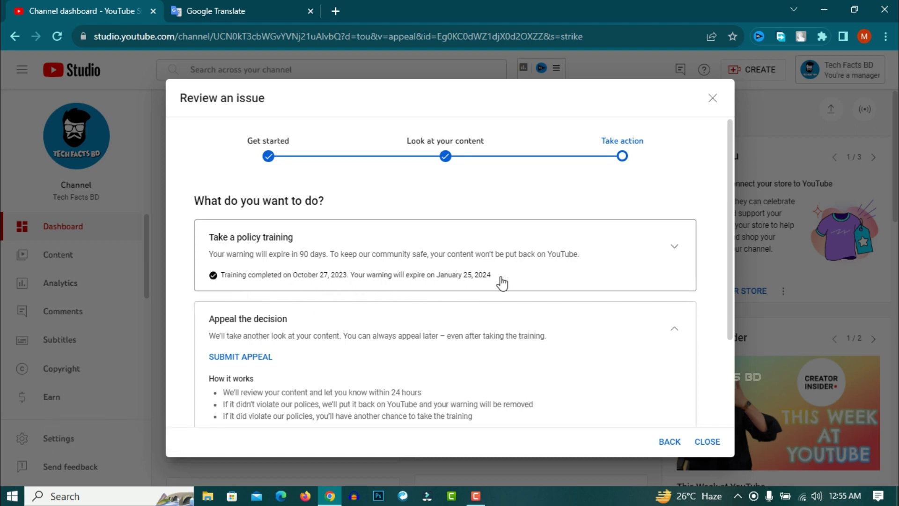
scroll(500, 283, down, 2)
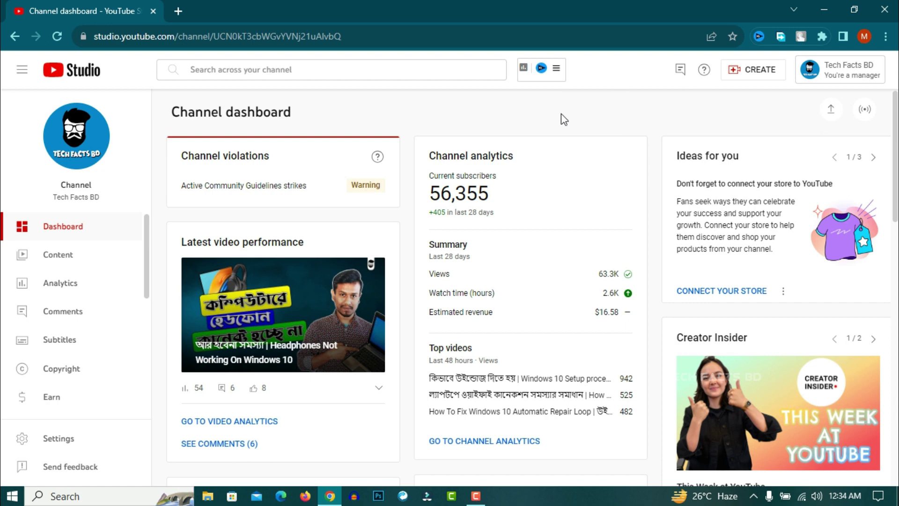
- Open the channel's active Community Guidelines warning, take action on the removed content and begin its review
click(348, 188)
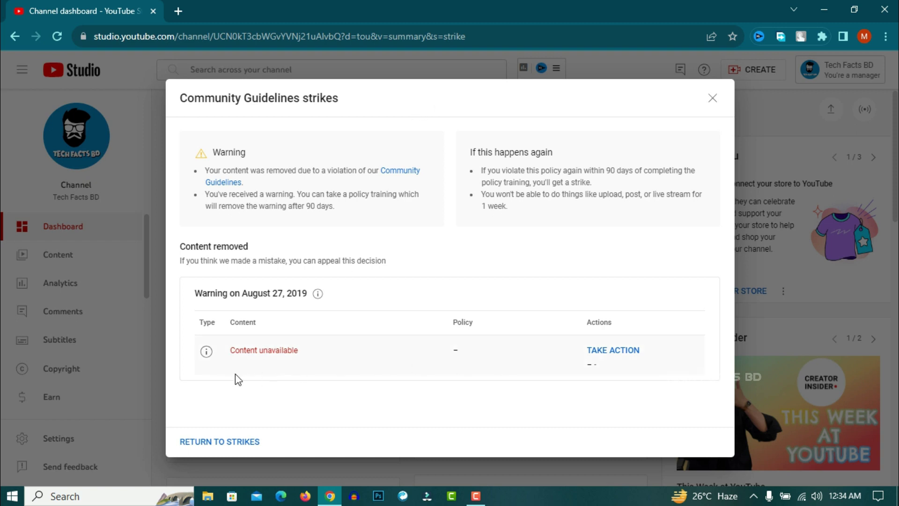
click(625, 352)
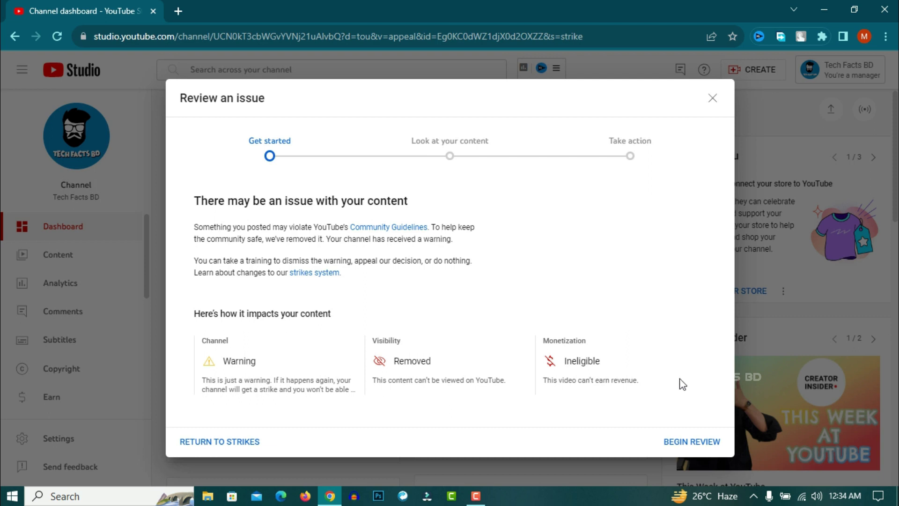
click(689, 444)
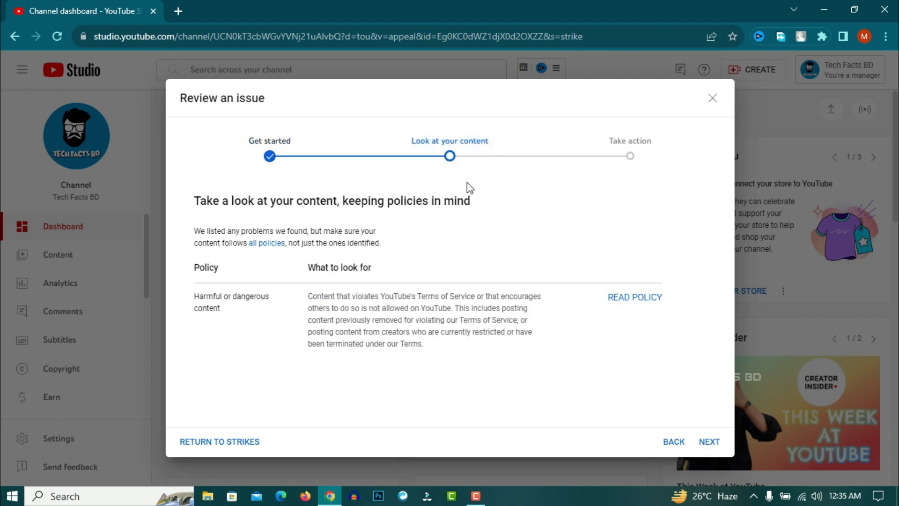
- Search Google for the "Harmful or dangerous content" policy name and advance the review to the Take action stage
triple_click(205, 309)
click(231, 322)
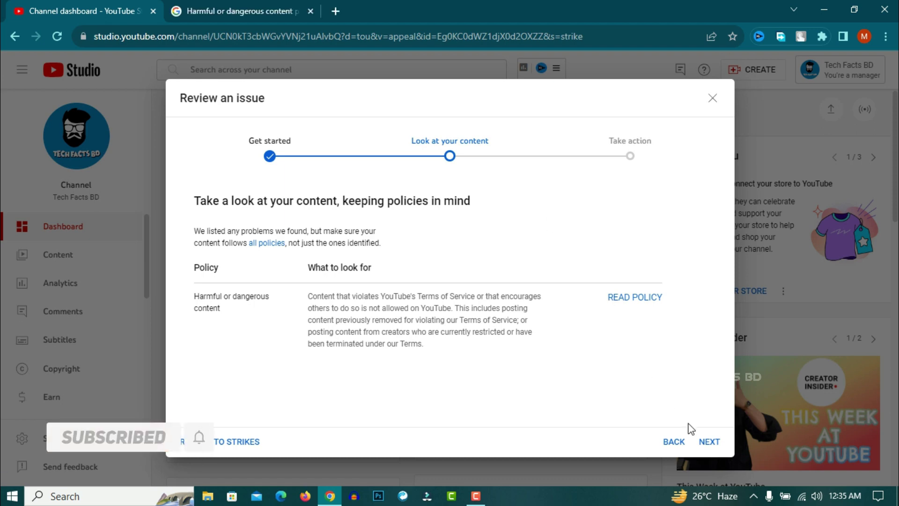
click(709, 442)
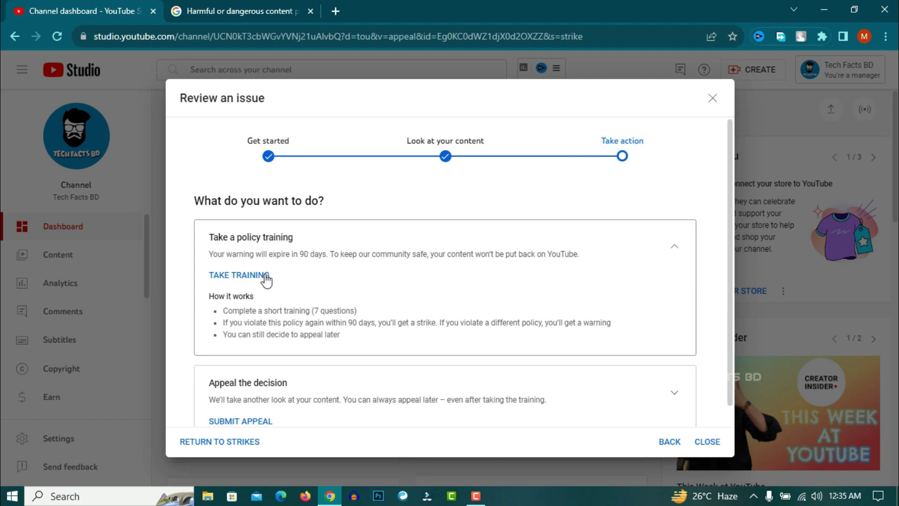
- Start the policy training, read its Harmful or Dangerous introduction and proceed to the first question
scroll(266, 279, down, 1)
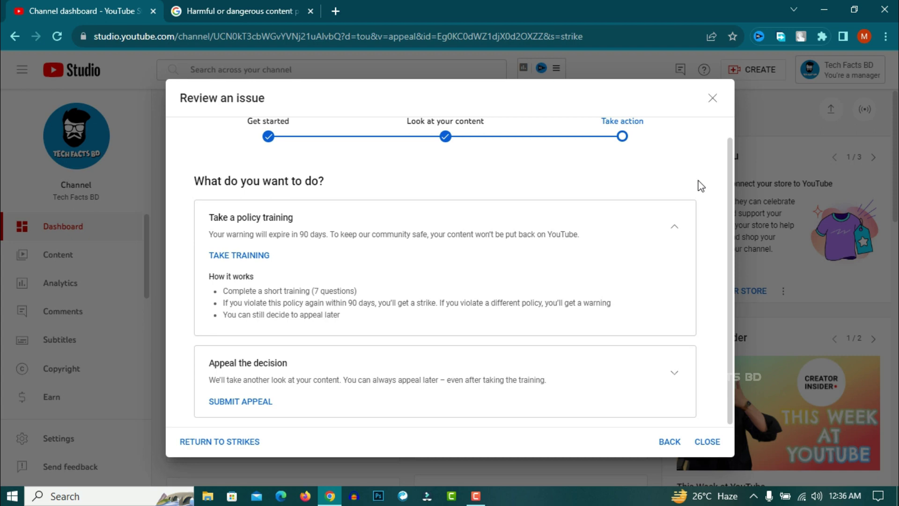
click(234, 256)
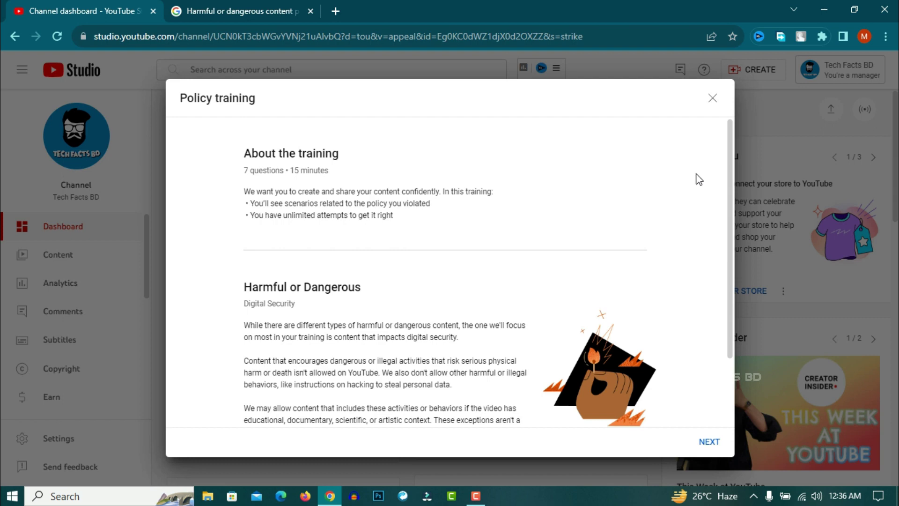
scroll(699, 179, down, 2)
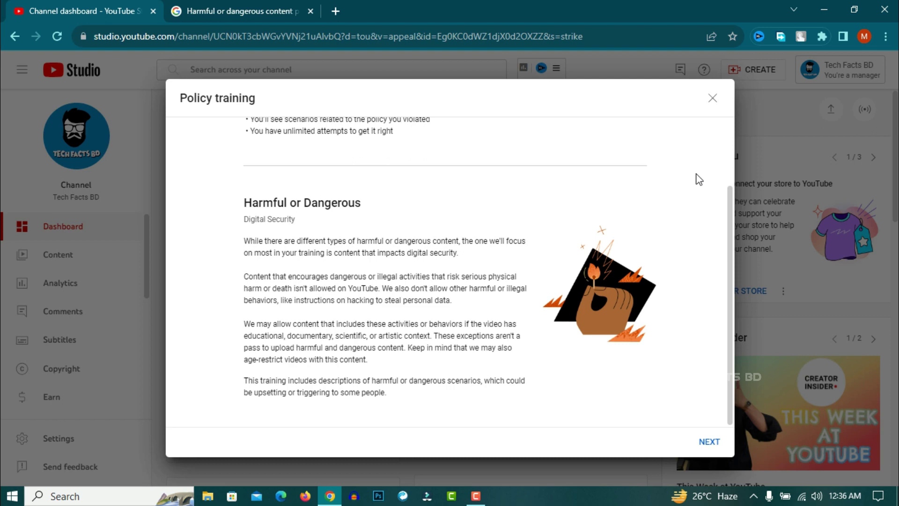
scroll(699, 179, up, 2)
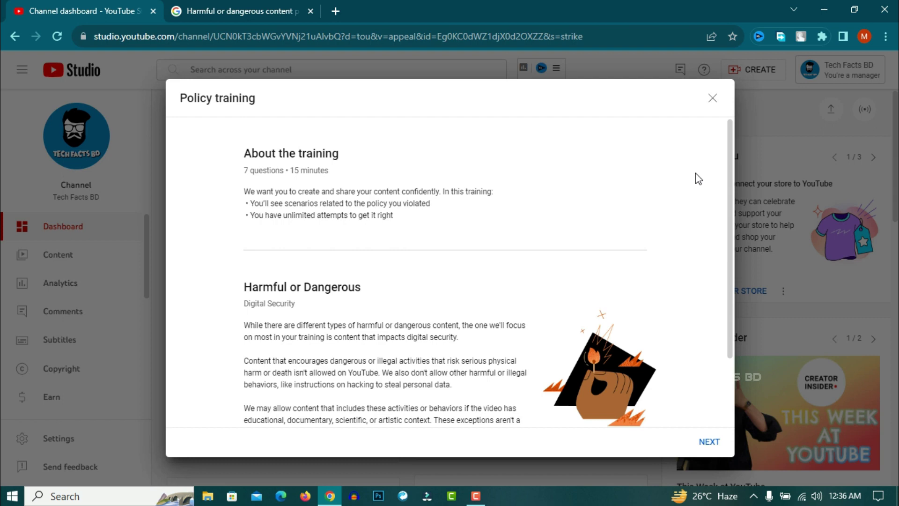
scroll(696, 174, down, 2)
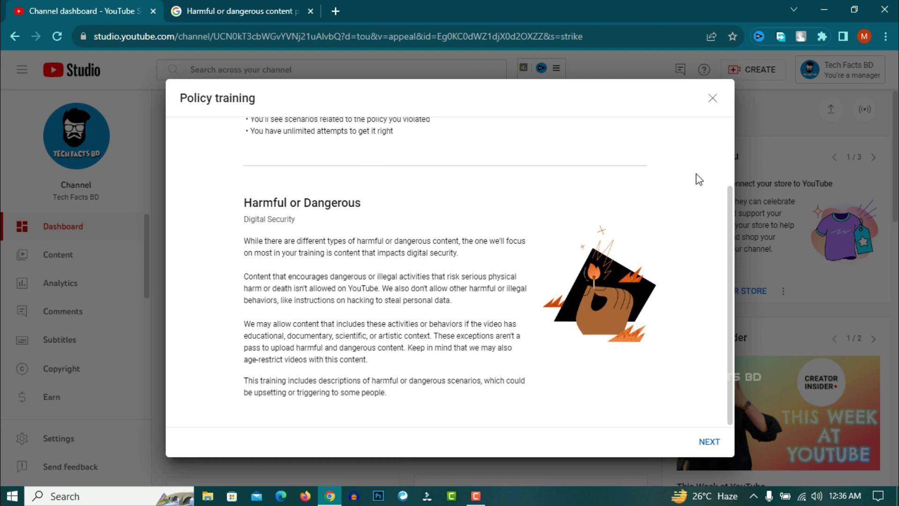
click(712, 442)
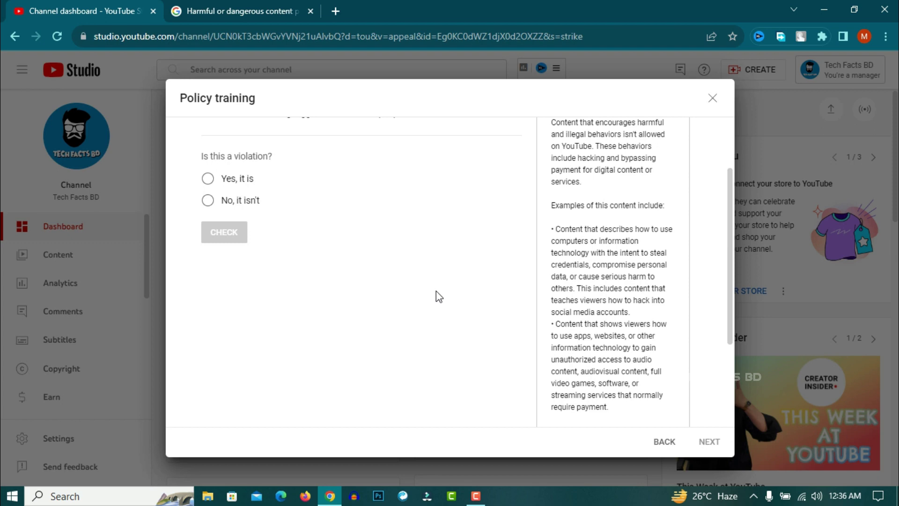
- Copy the full question 1 scenario and translate it from English to Bengali in Google Translate
scroll(594, 288, up, 2)
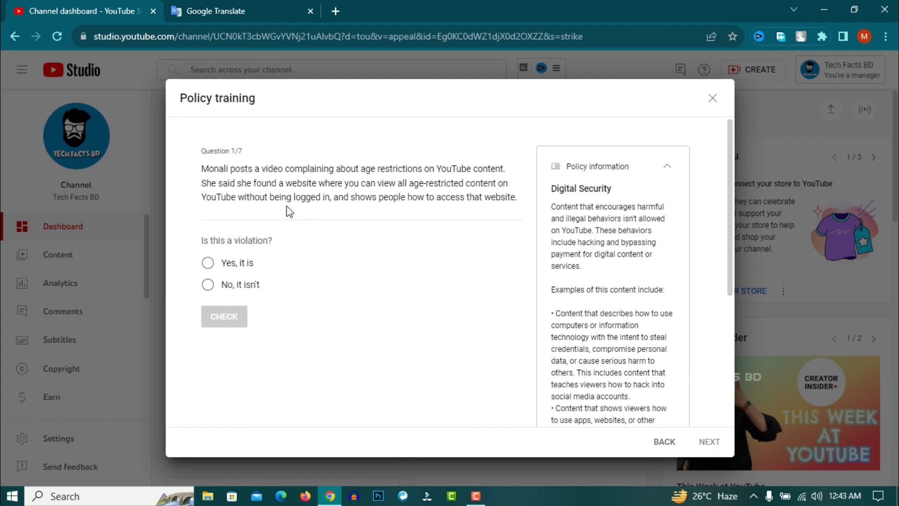
drag(203, 167, 522, 201)
key(ctrl+c)
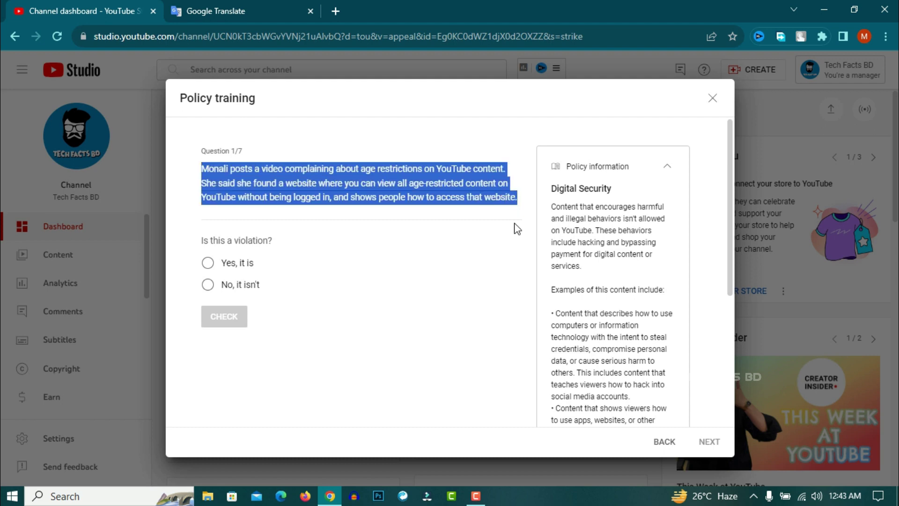
click(248, 1)
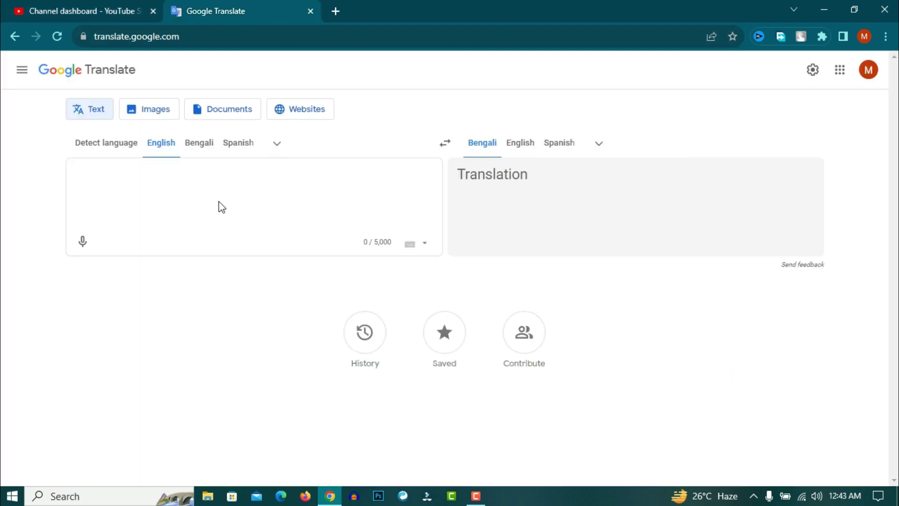
key(ctrl+v)
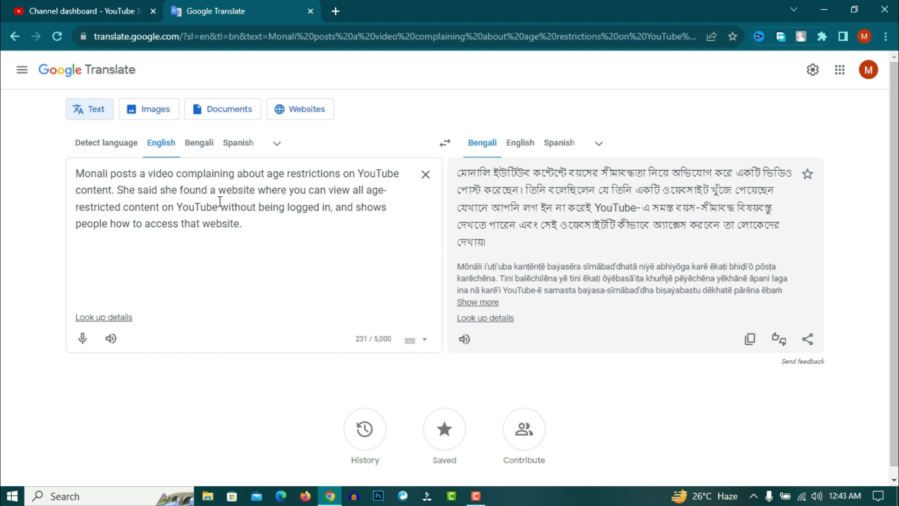
- Return to YouTube Studio, answer question 1 with "Yes, it is" and check the answer
click(103, 11)
click(358, 251)
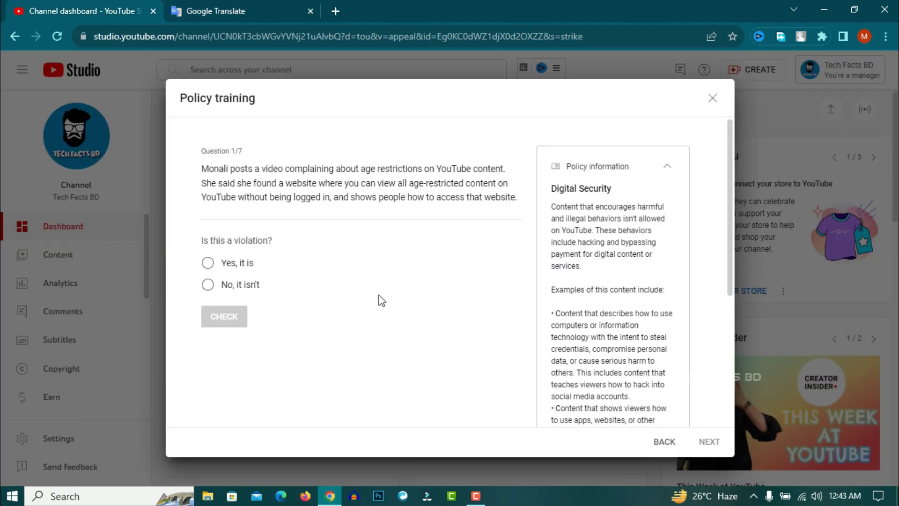
click(207, 263)
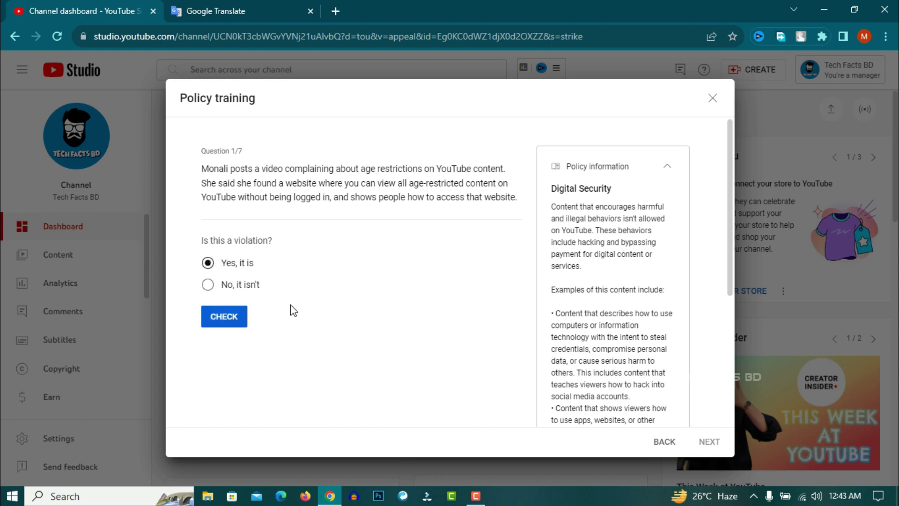
click(224, 317)
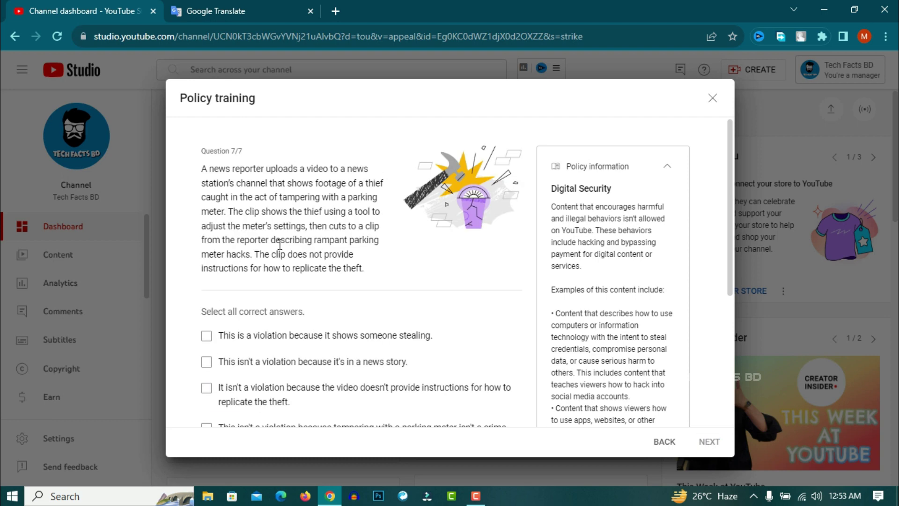
- Answer question 7 that it isn't a violation because the video gives no instructions for replicating the theft, check it and finish the training
scroll(279, 244, down, 3)
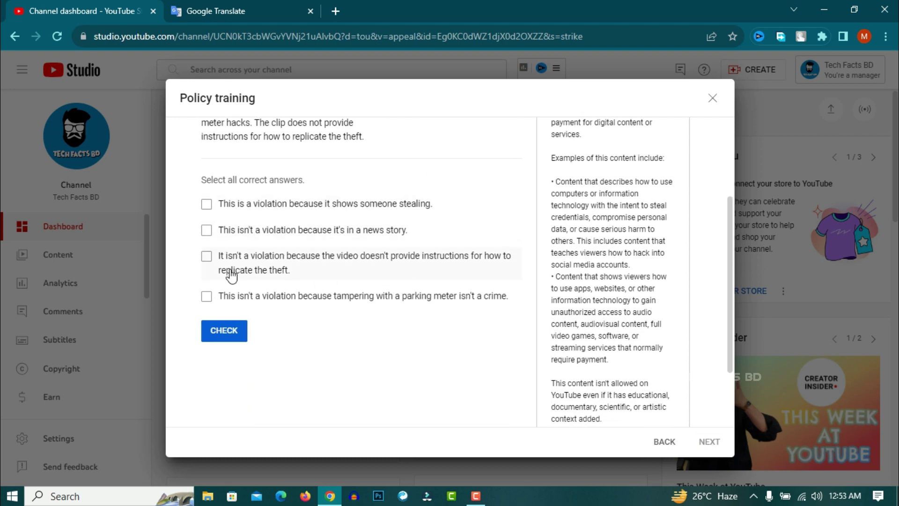
click(207, 256)
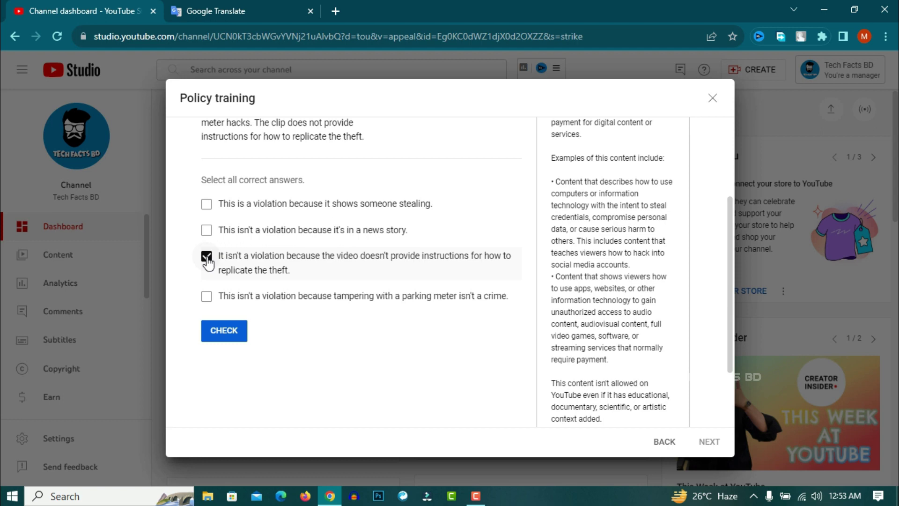
click(238, 335)
scroll(352, 336, up, 3)
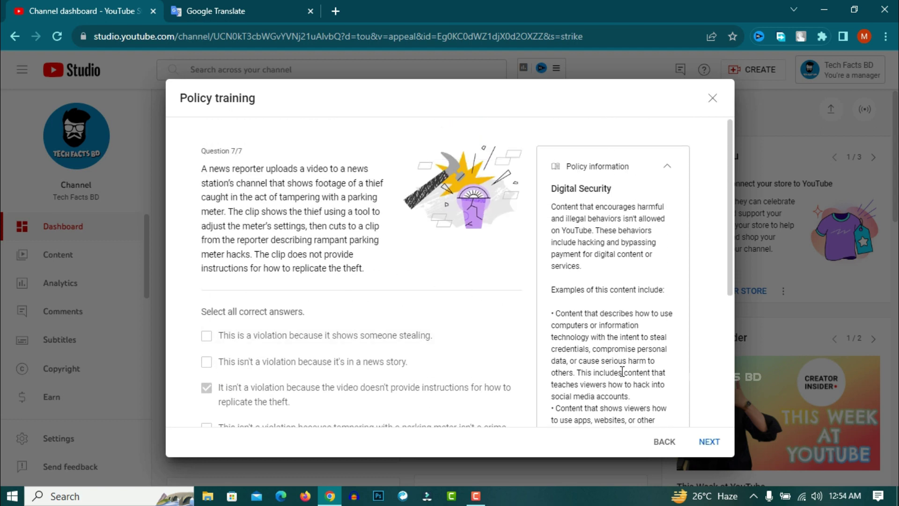
click(710, 444)
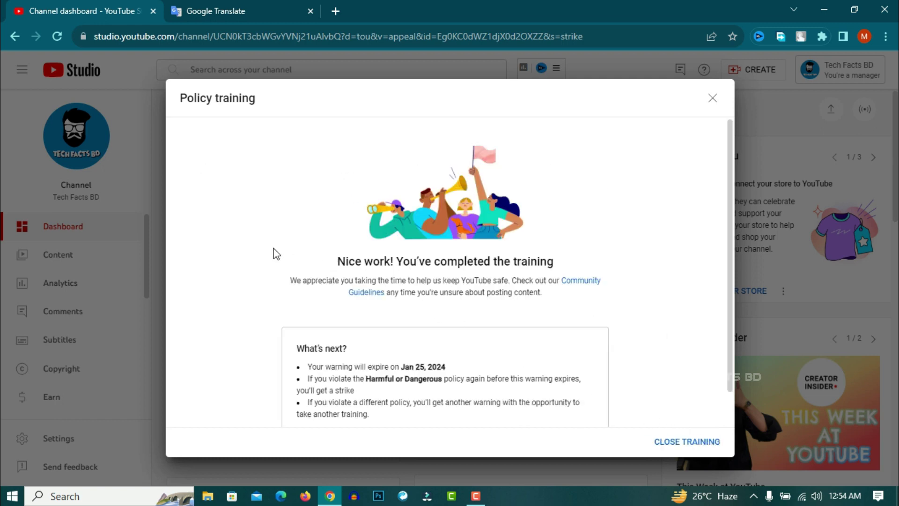
- Read the What's next notes on the training completion page, including when the warning expires
scroll(276, 225, down, 2)
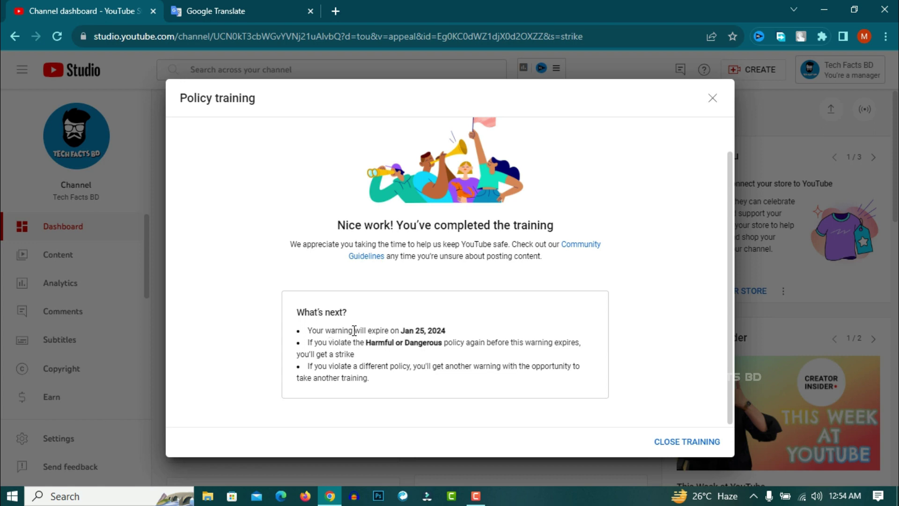
drag(402, 331, 448, 333)
click(502, 306)
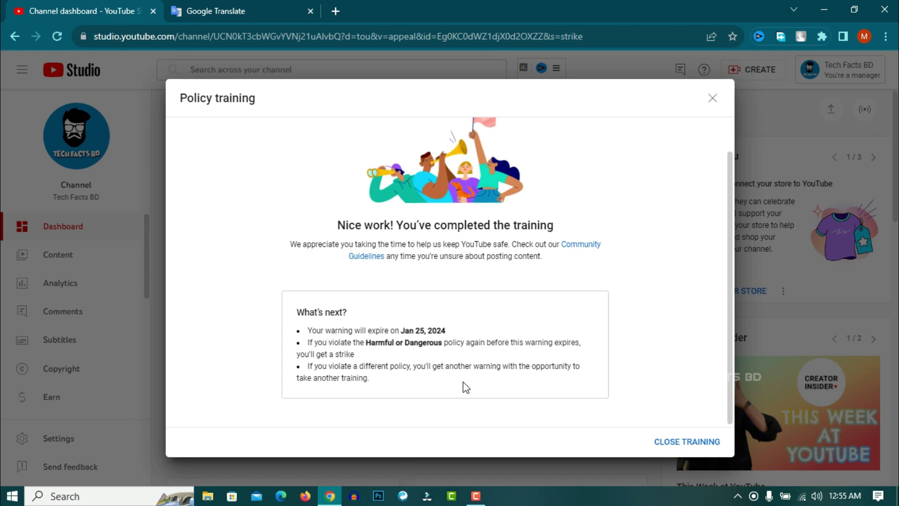
- Close the training and review the "Appeal the decision" section of the issue review
click(691, 443)
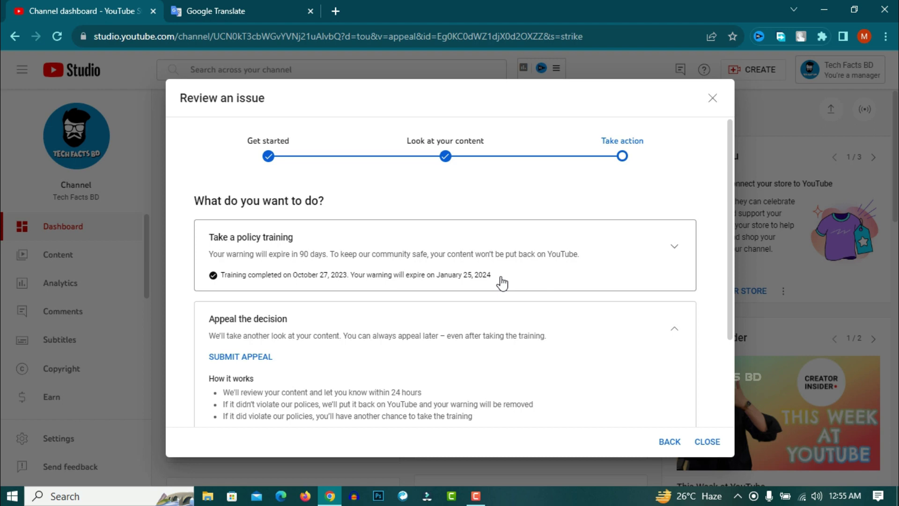
scroll(502, 283, down, 3)
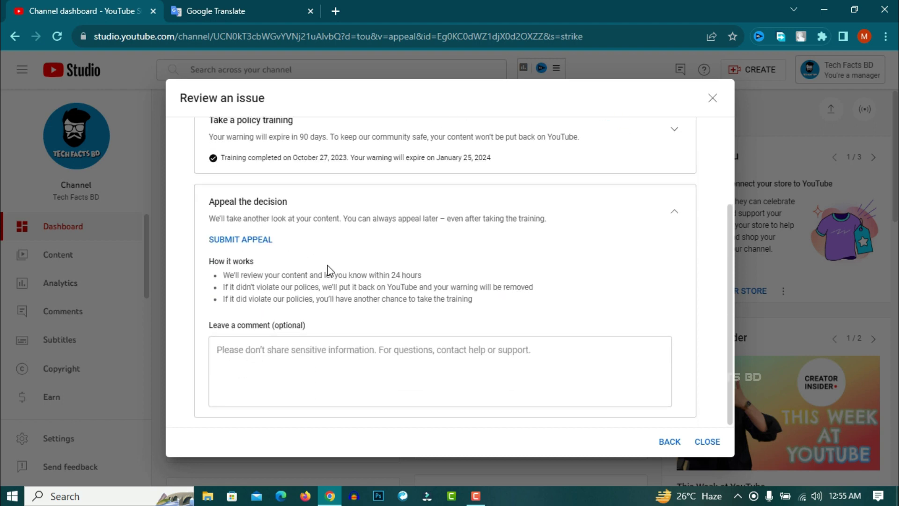
scroll(328, 265, up, 3)
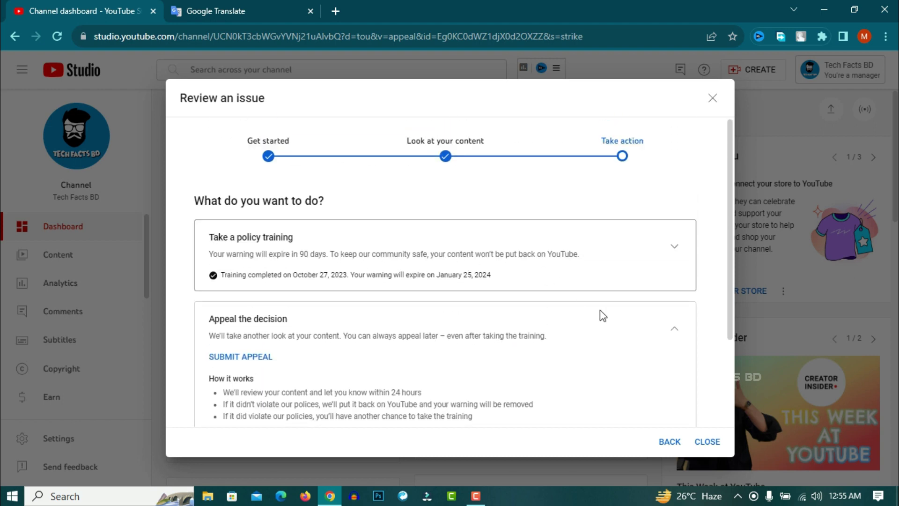